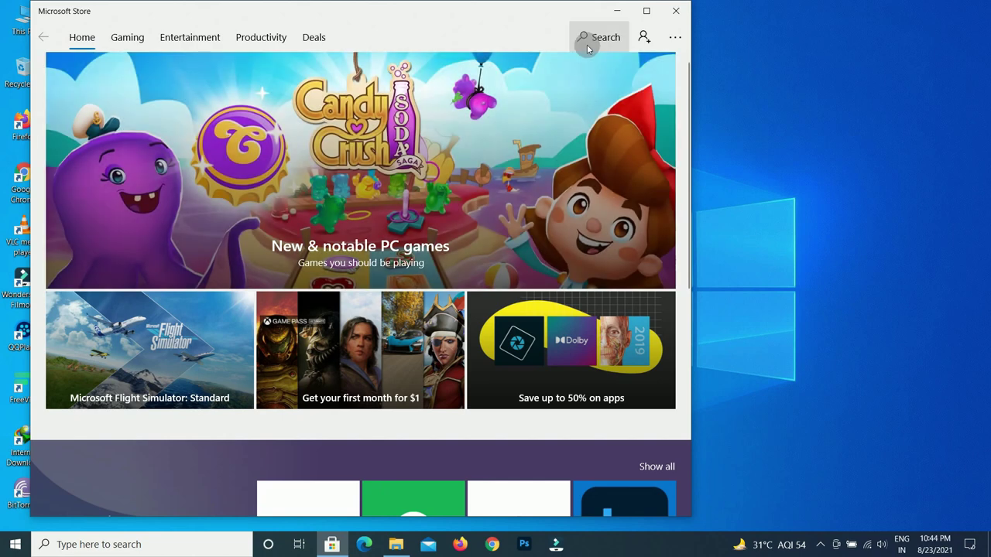
- Search the Microsoft Store for "myasus" and install the MyASUS app, dismissing the Microsoft sign-in request
left_click(587, 39)
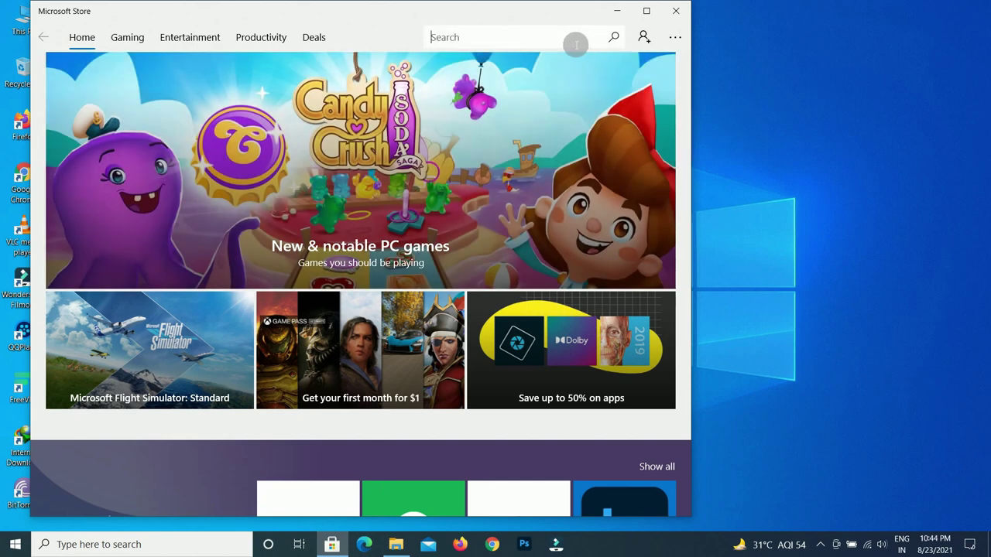
type("myasus")
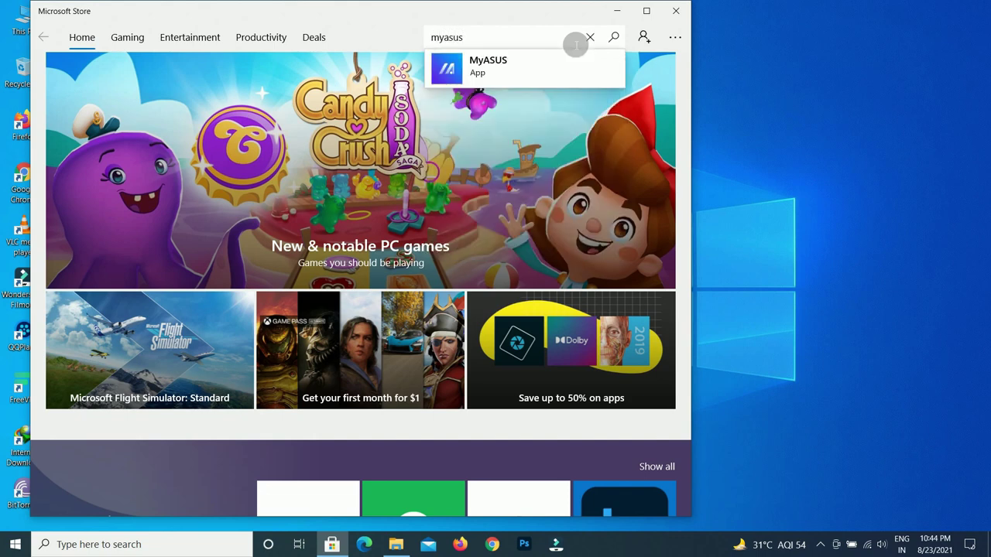
left_click(538, 68)
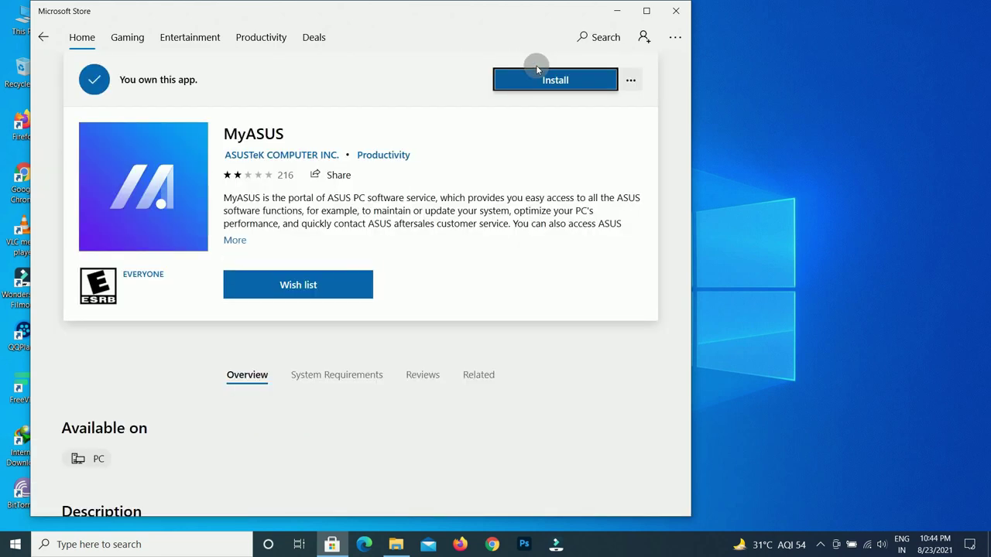
left_click(559, 82)
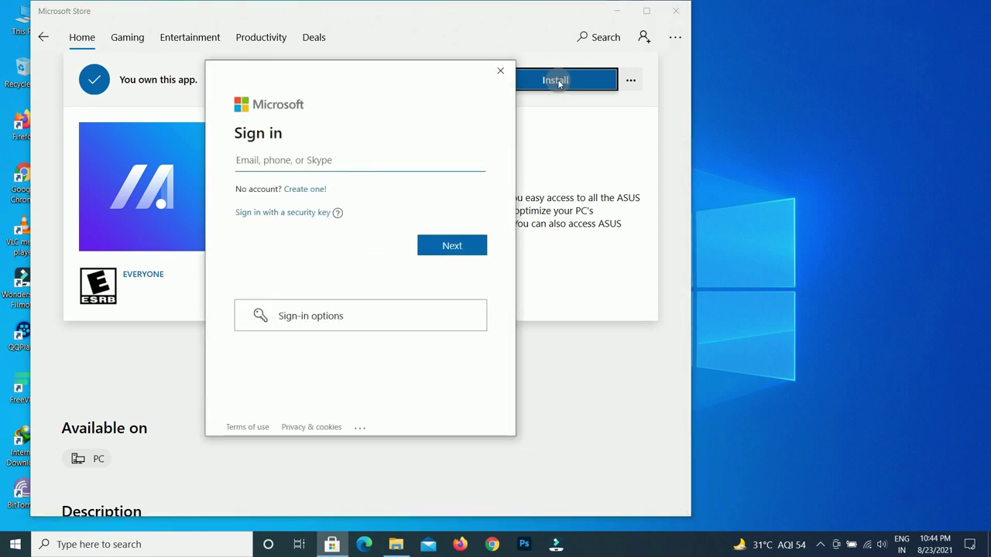
left_click(494, 81)
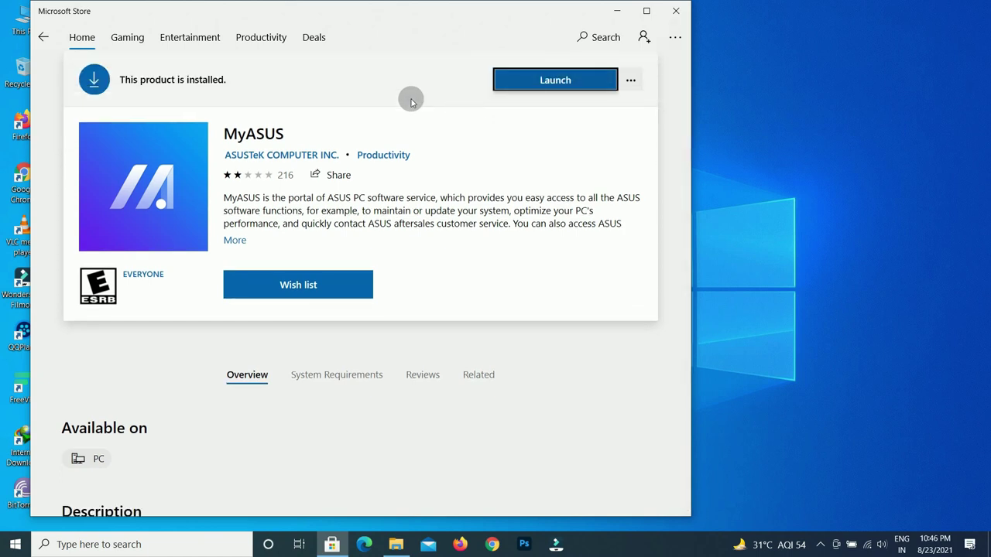
- Launch MyASUS, agree to the privacy policy and enter the home page without logging in to an ASUS ID
left_click(565, 90)
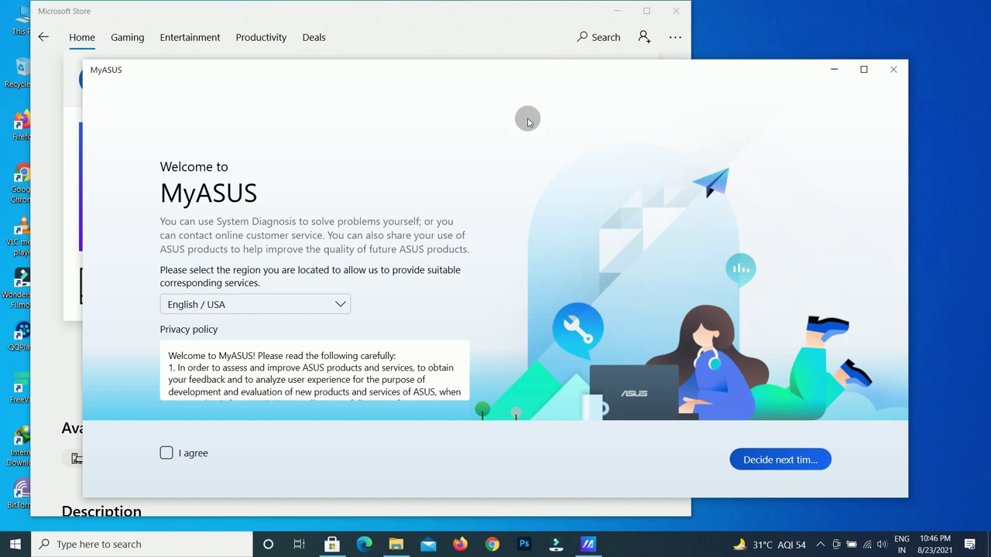
left_click(167, 456)
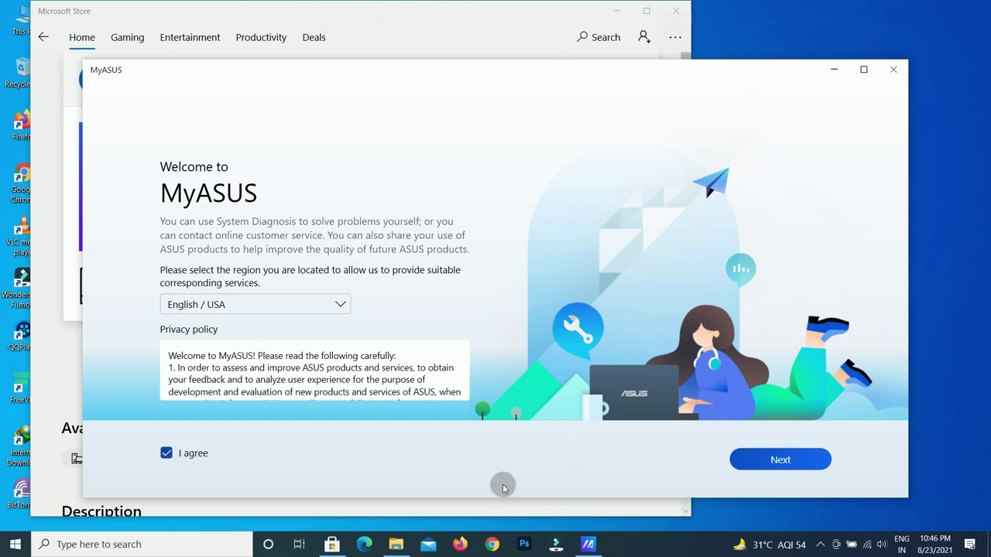
left_click(820, 463)
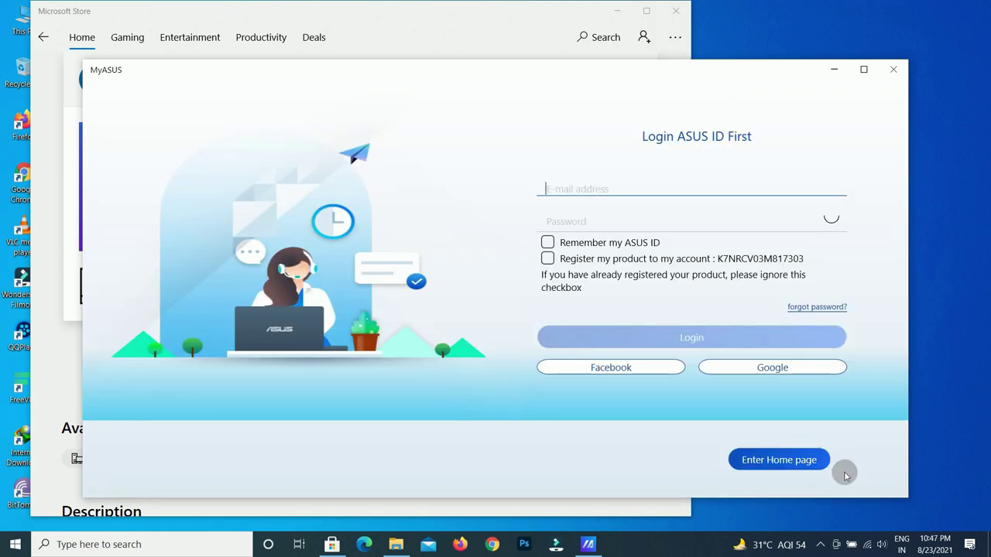
left_click(803, 465)
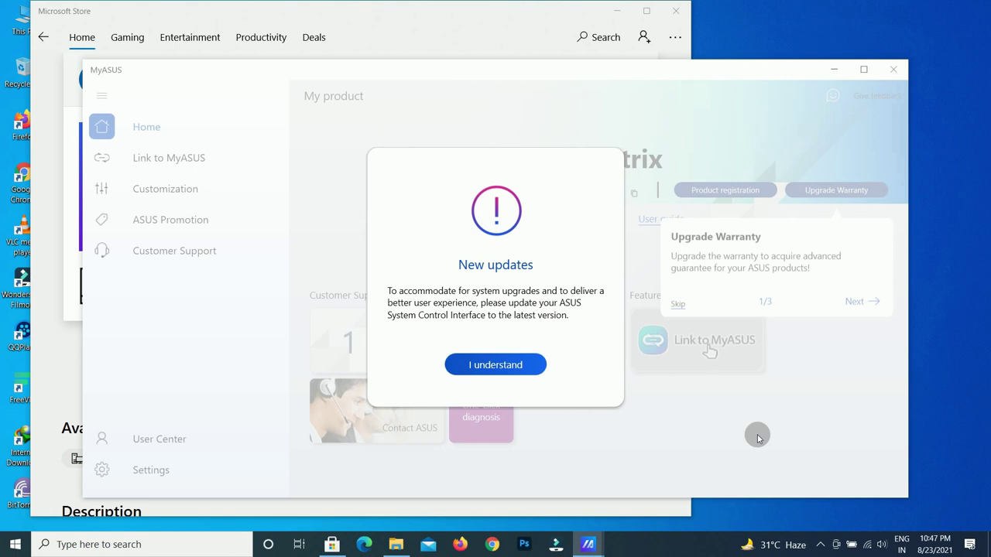
- Acknowledge the MyASUS update notices and skip the Shared Cam introduction
left_click(502, 365)
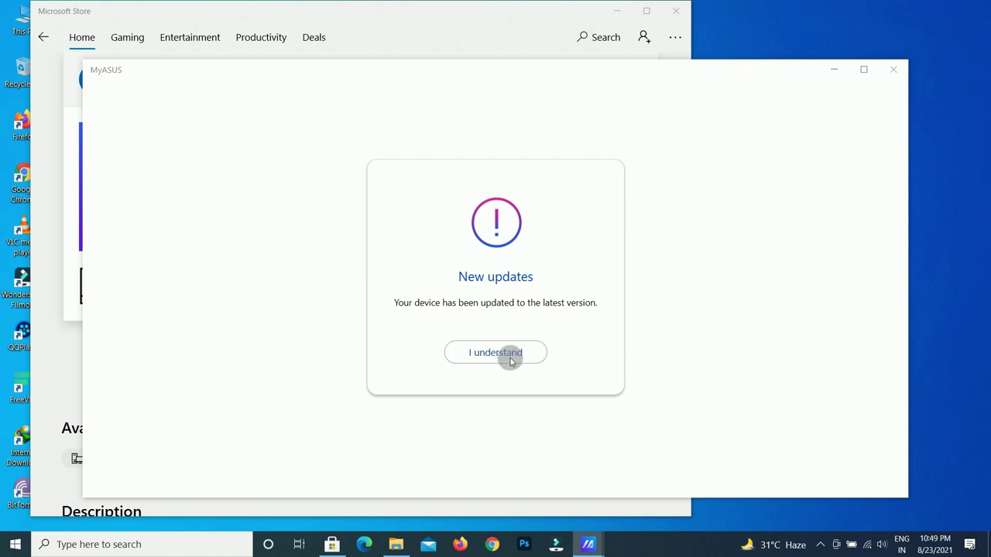
left_click(508, 354)
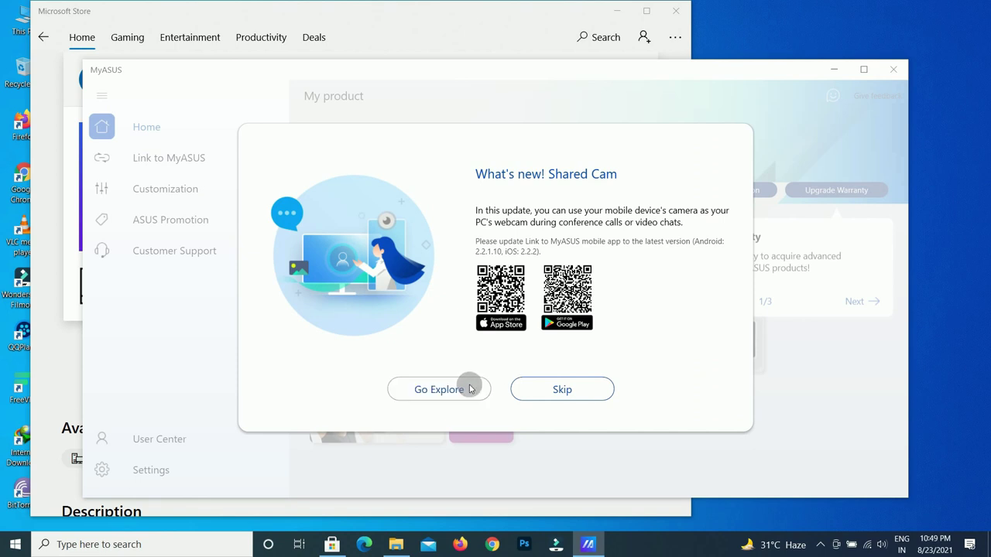
left_click(584, 393)
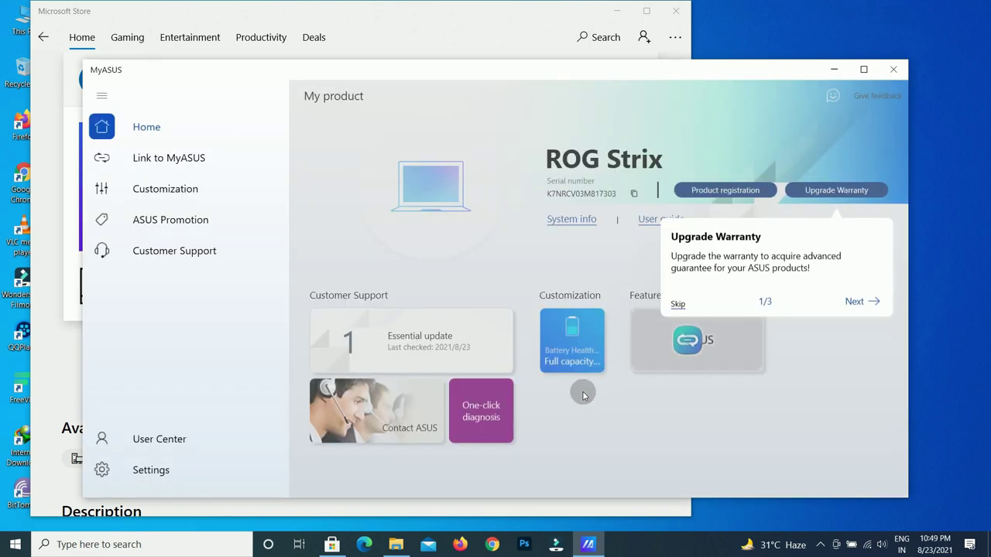
- Finish the three-part MyASUS home page tour, and close both MyASUS and the Microsoft Store
left_click(858, 302)
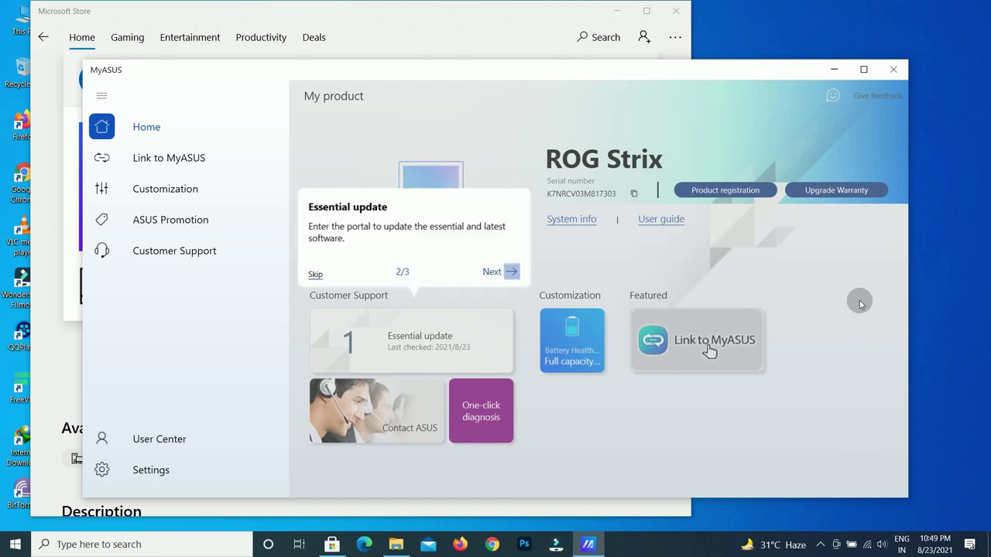
left_click(496, 274)
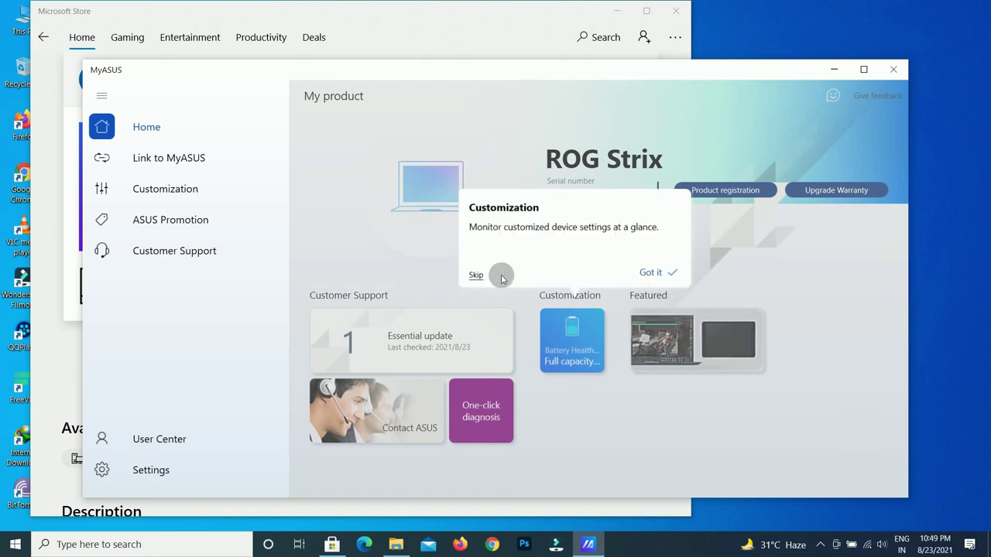
left_click(653, 275)
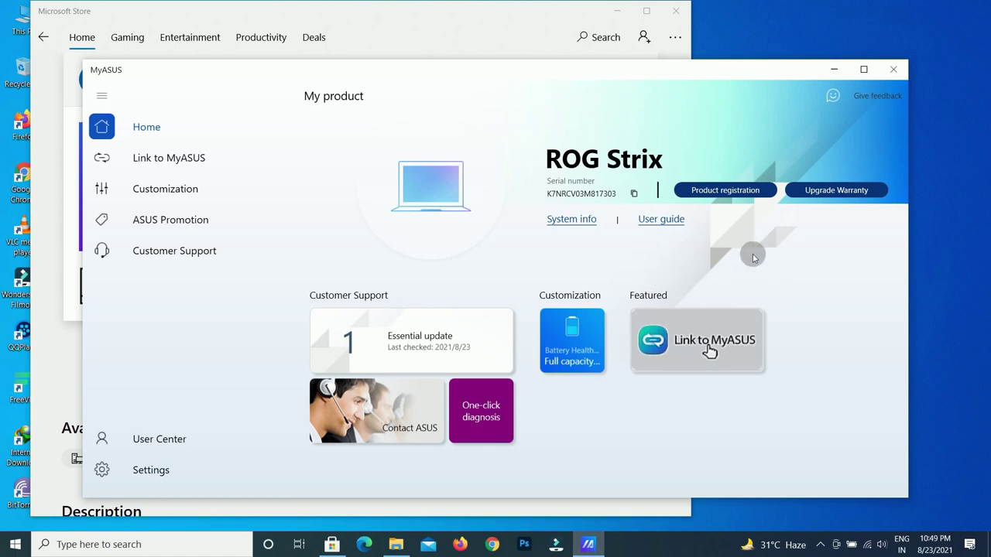
left_click(897, 75)
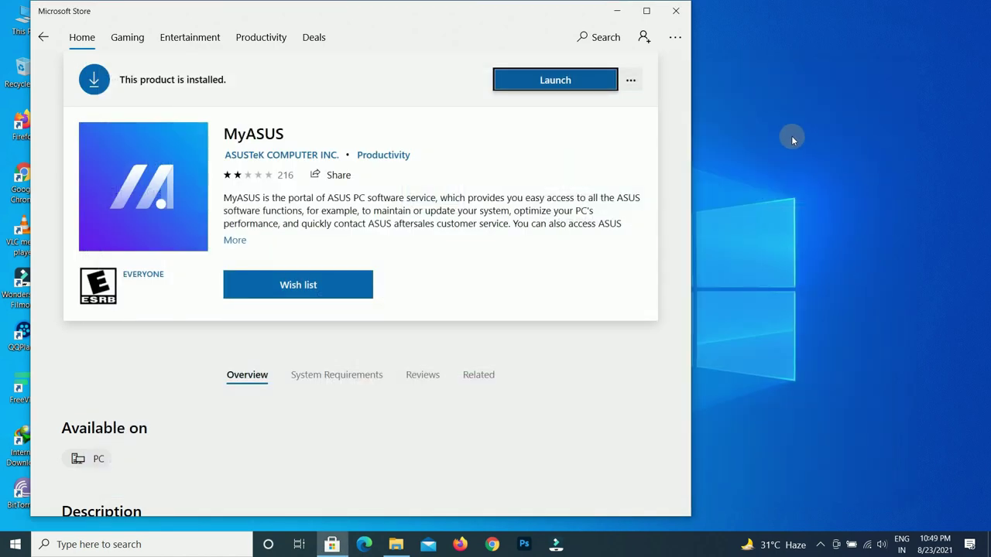
left_click(681, 18)
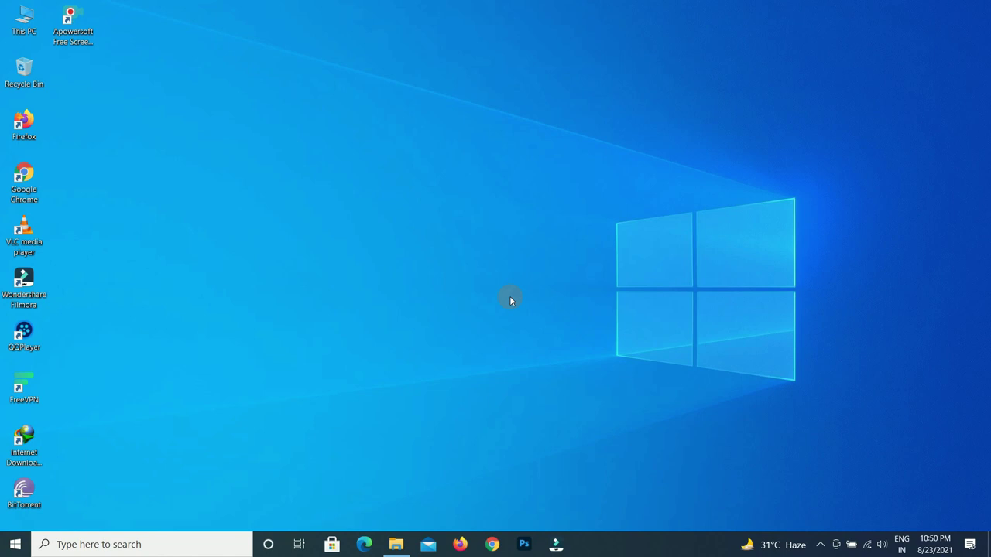
- Switch to Google Chrome and search Google for "armoury crate download"
left_click(492, 544)
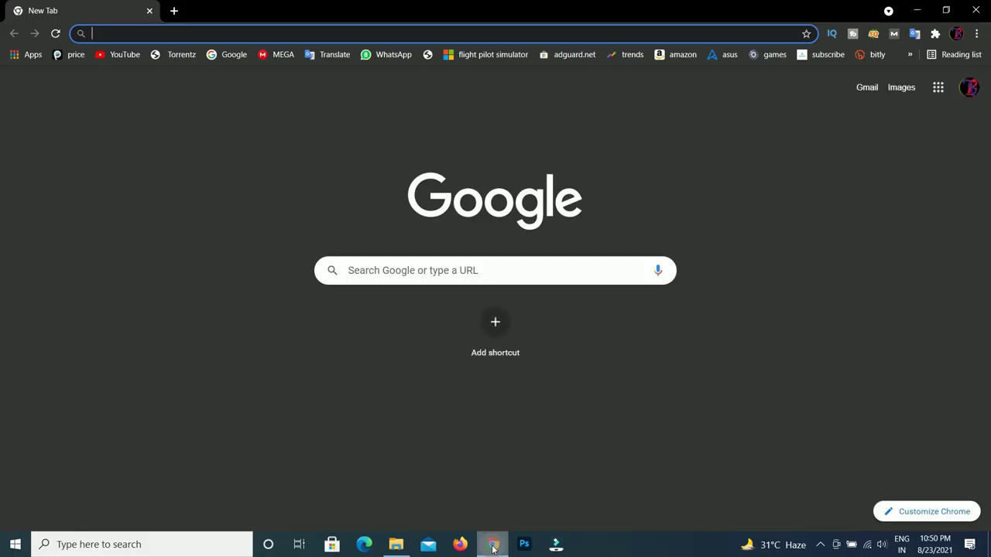
left_click(227, 56)
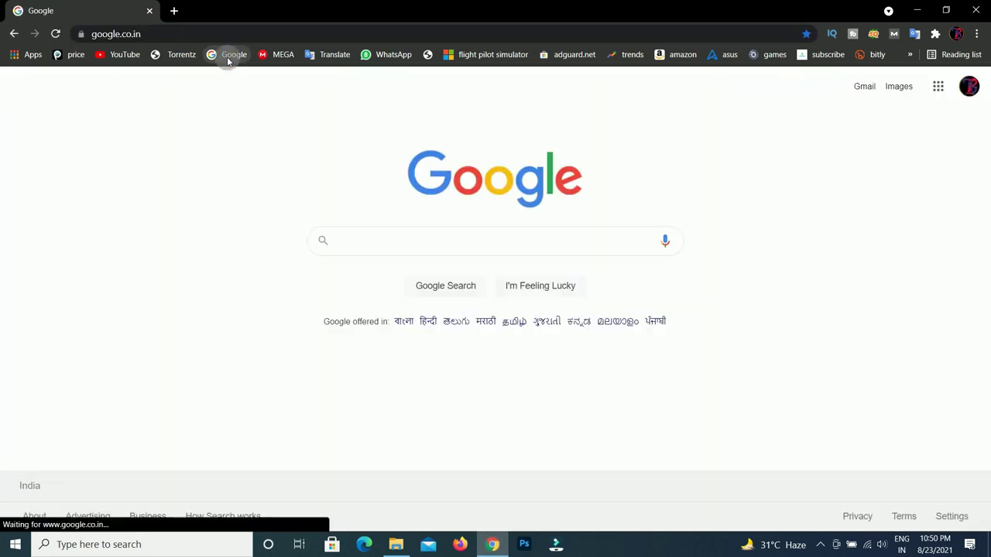
left_click(406, 246)
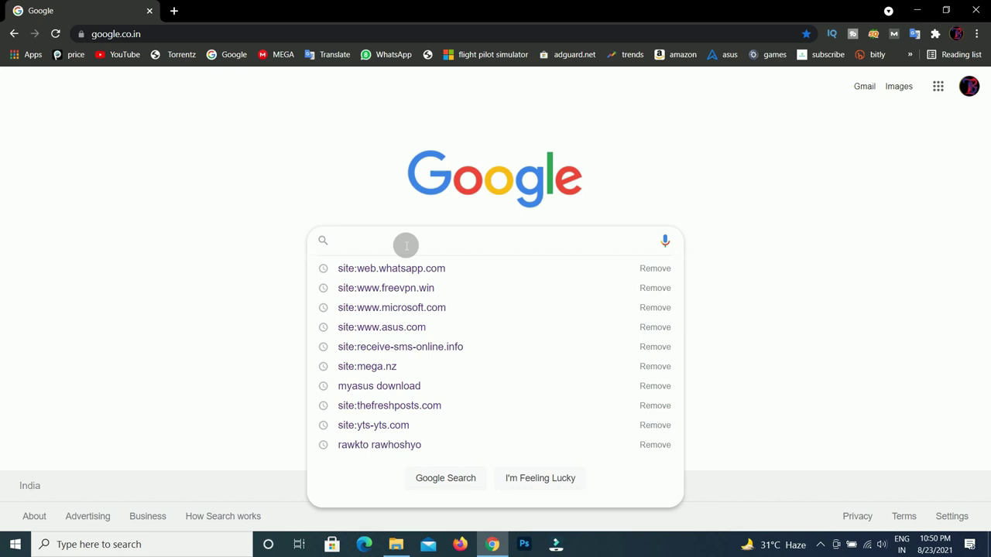
type("armoury crate")
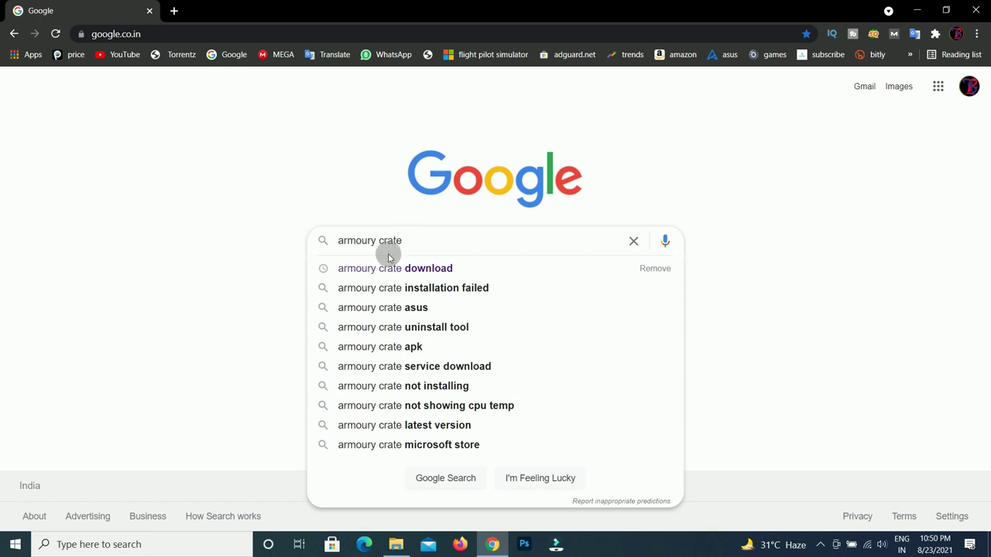
left_click(391, 267)
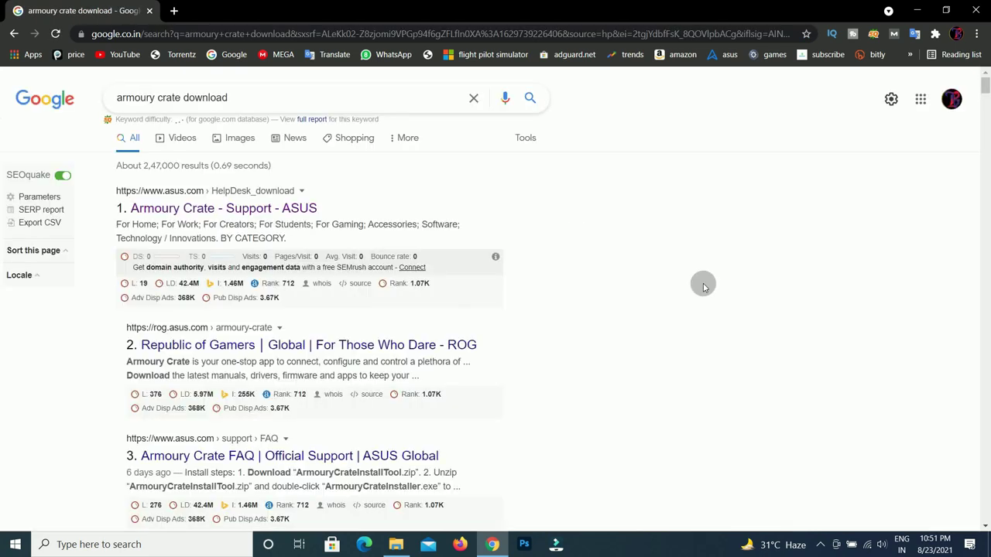
- Open the "Armoury Crate - Support - ASUS" result in a new tab and bring that tab to the front
right_click(303, 212)
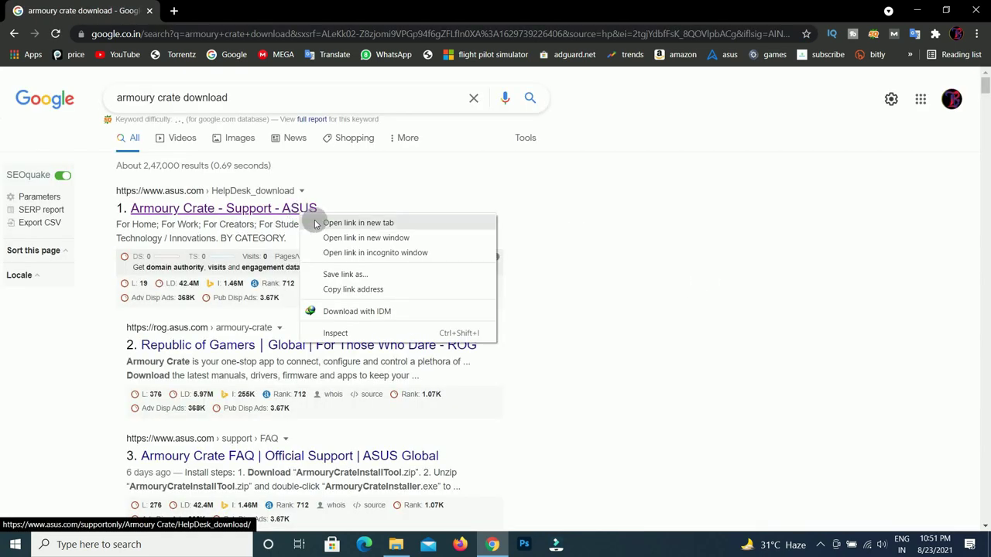
left_click(358, 223)
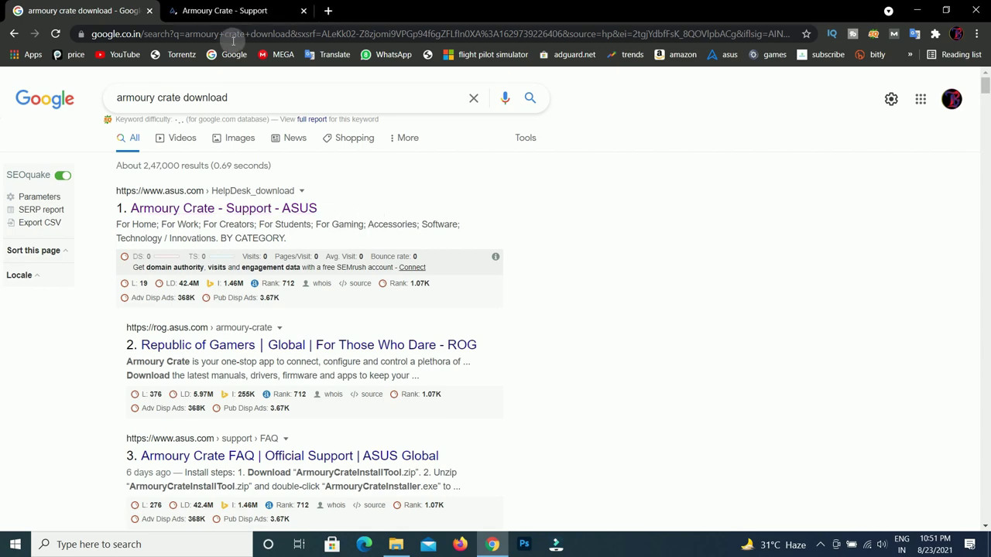
left_click(223, 13)
- Select Windows 10 64-bit as the operating system for the Armoury Crate drivers and tools
scroll(236, 379, "down", 2)
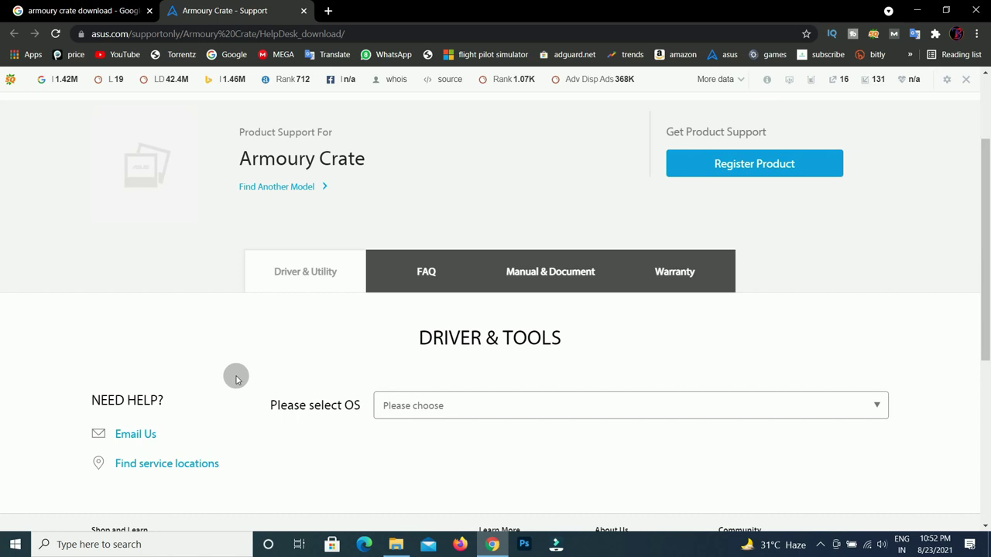
left_click(873, 407)
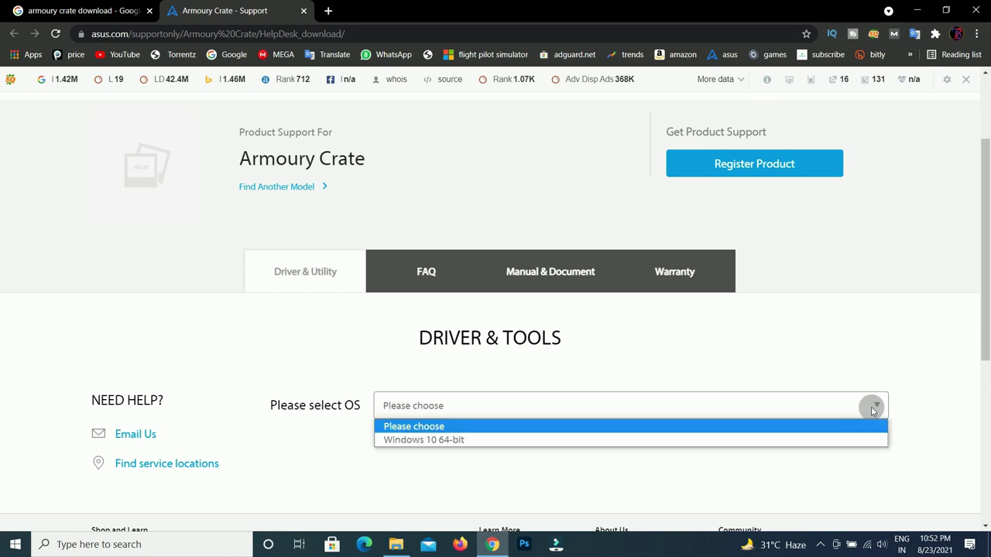
left_click(810, 443)
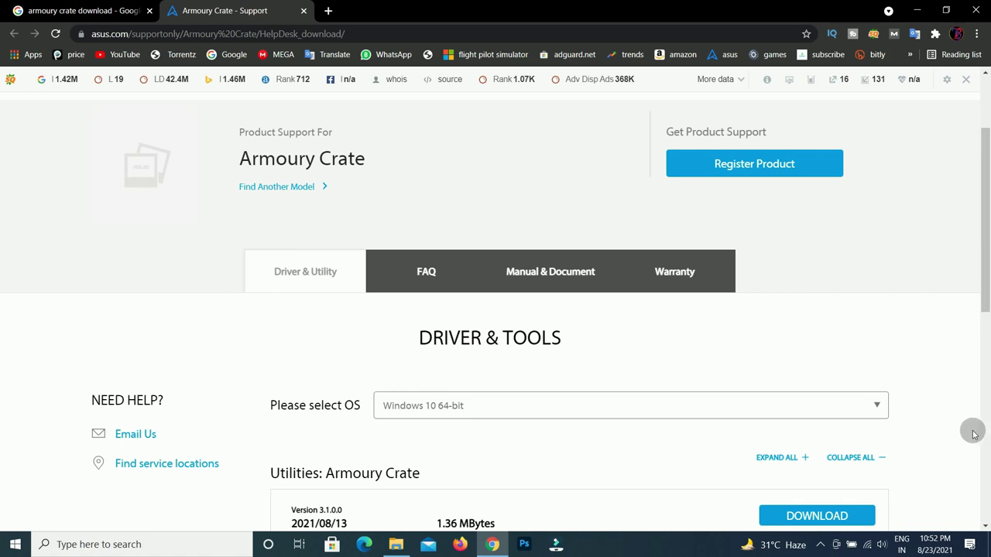
- Download Armoury Crate version 3.1.0.0 as ArmouryCrateInstallTool.zip and close both browser tabs
scroll(973, 435, "down", 3)
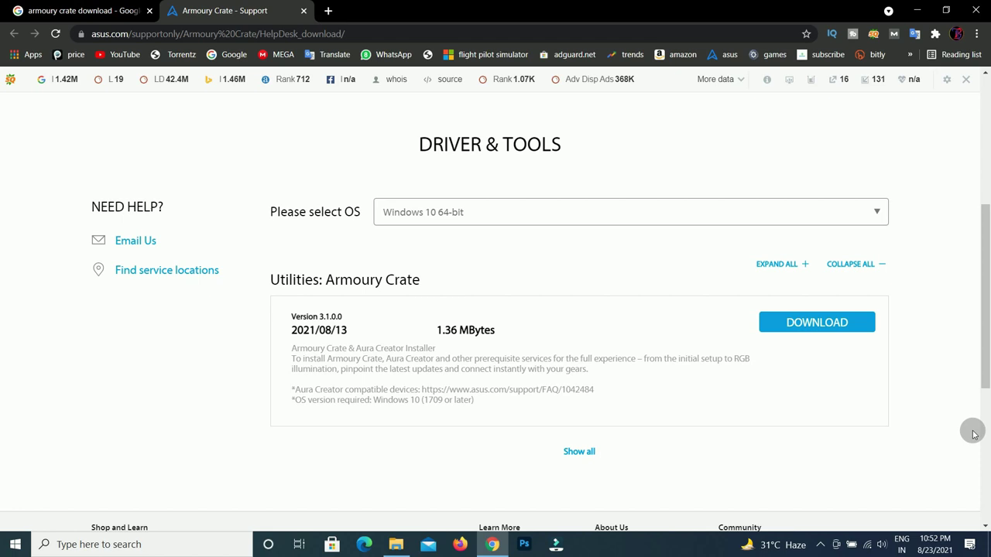
left_click(825, 331)
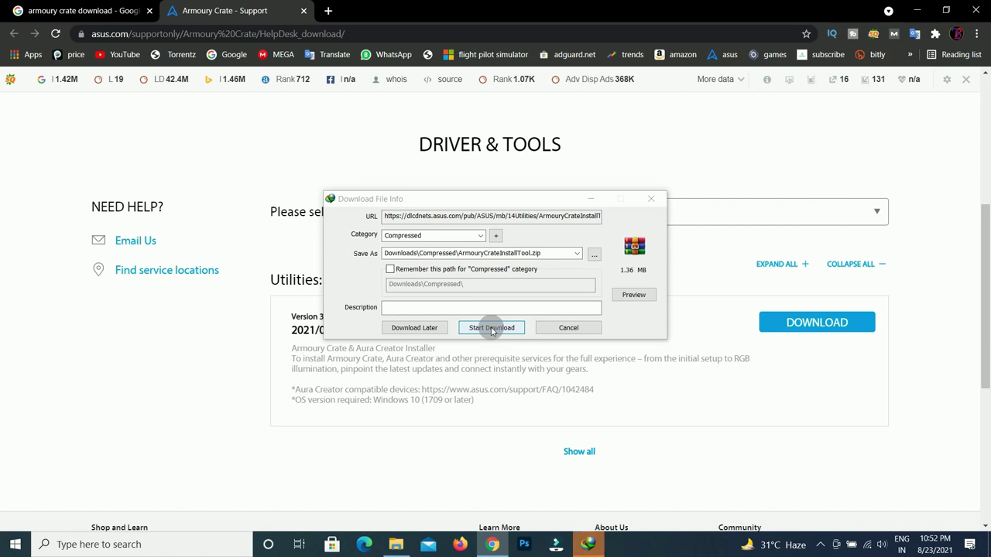
left_click(492, 328)
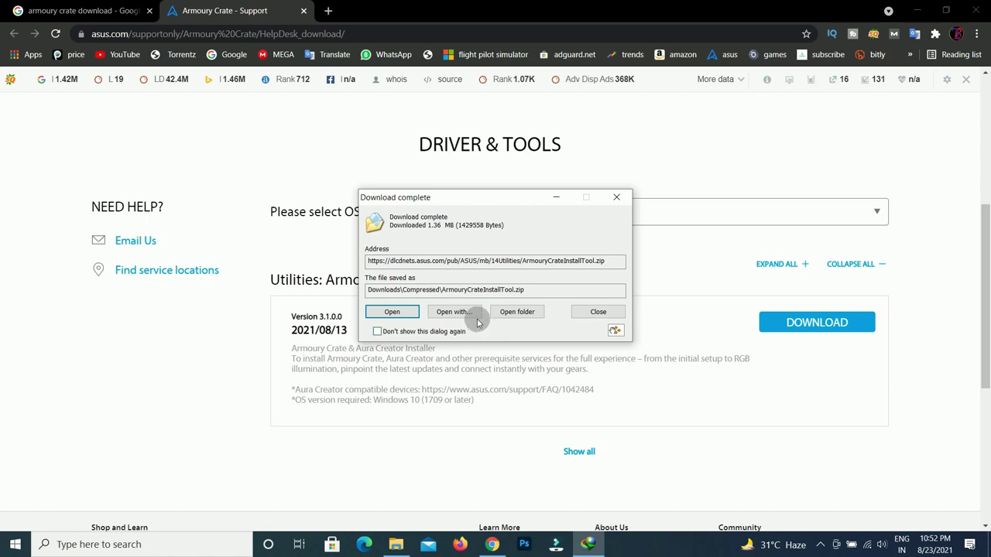
left_click(149, 11)
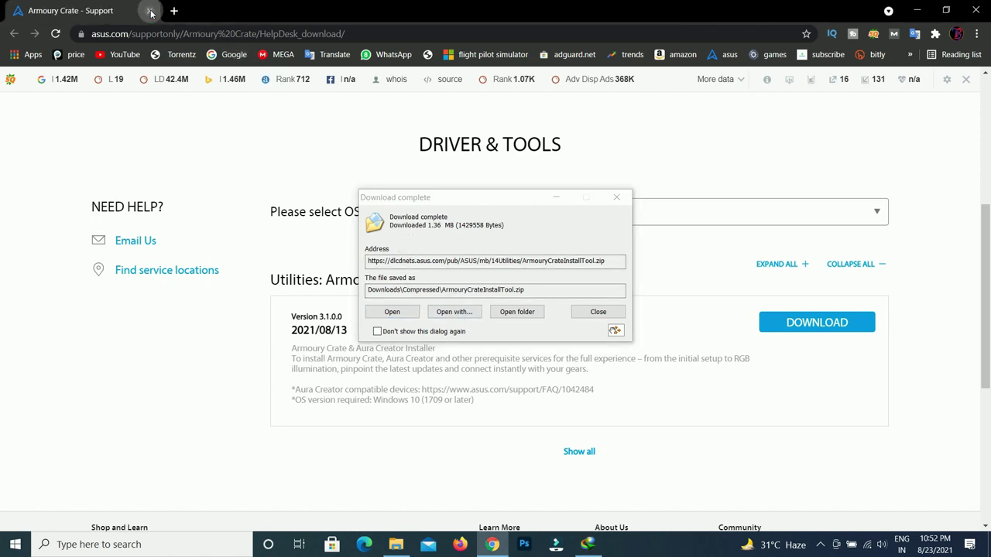
left_click(151, 10)
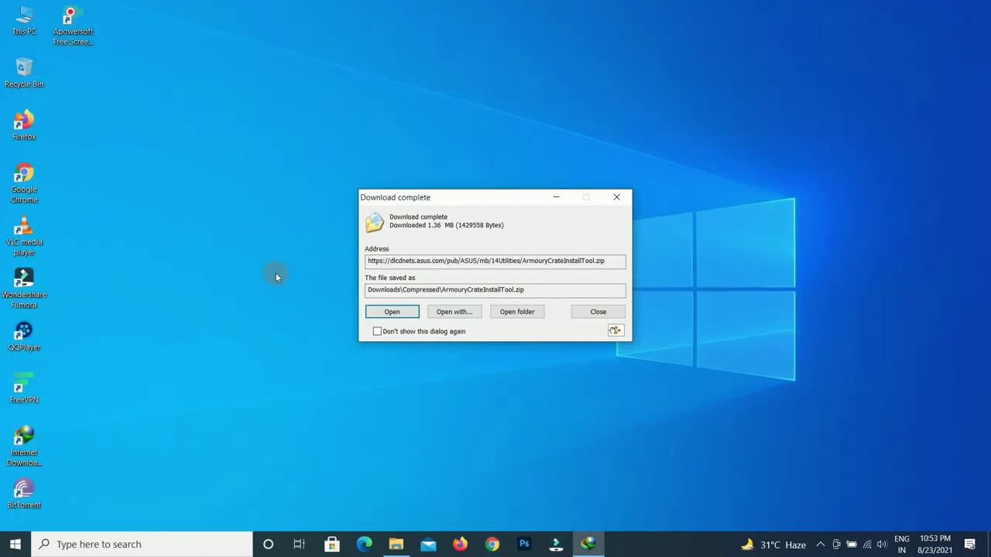
- Open the downloaded ArmouryCrateInstallTool.zip and extract the Armoury Crate installer application to the desktop
left_click(392, 312)
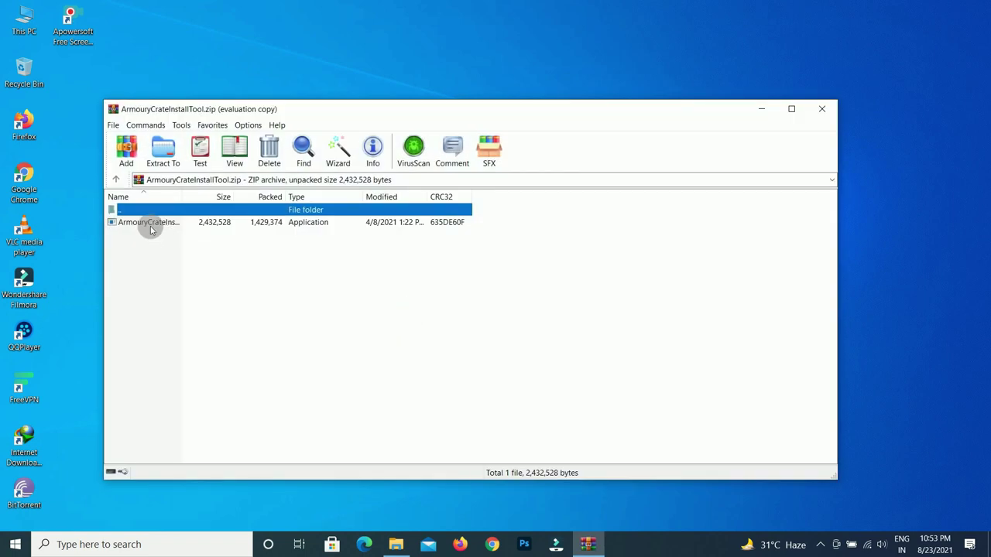
left_click(151, 224)
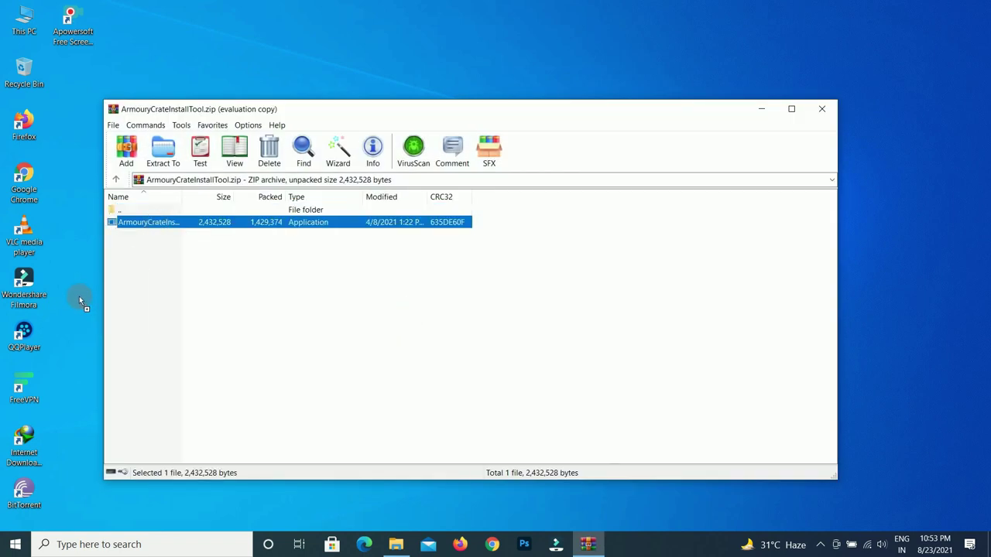
left_click_drag(80, 300, 80, 300)
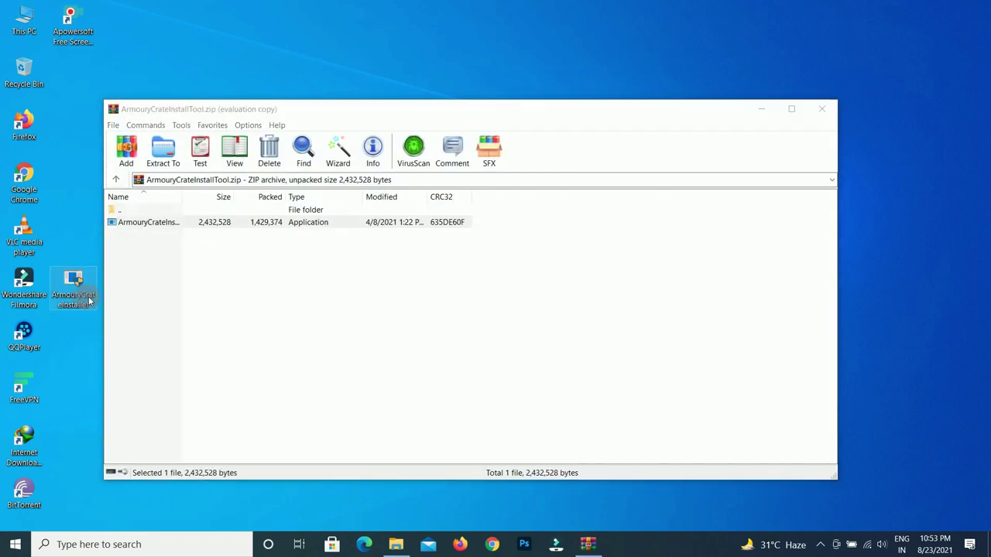
- Close the archive window, run the Armoury Crate installer from the desktop, and start installing Armoury Crate and AURA Creator together
left_click(823, 110)
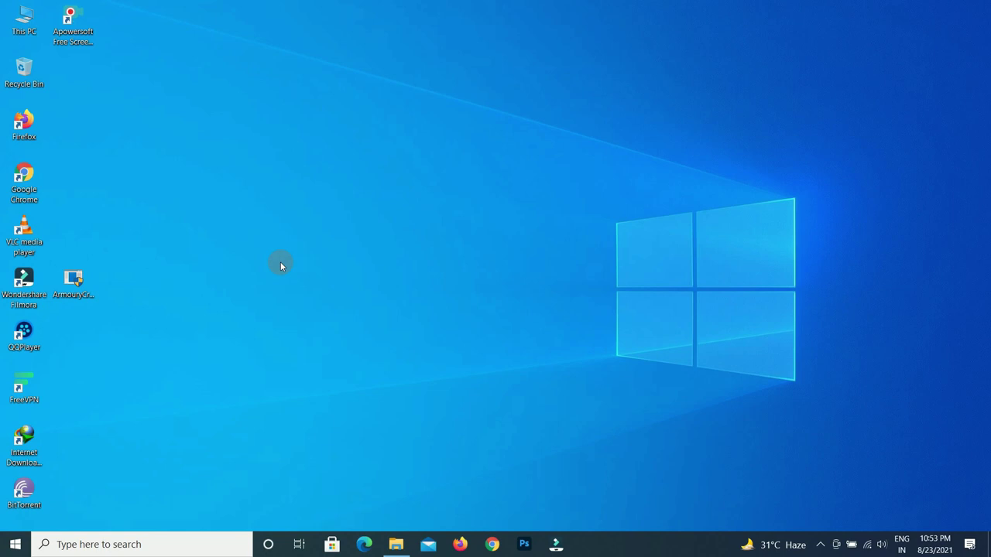
left_click(76, 296)
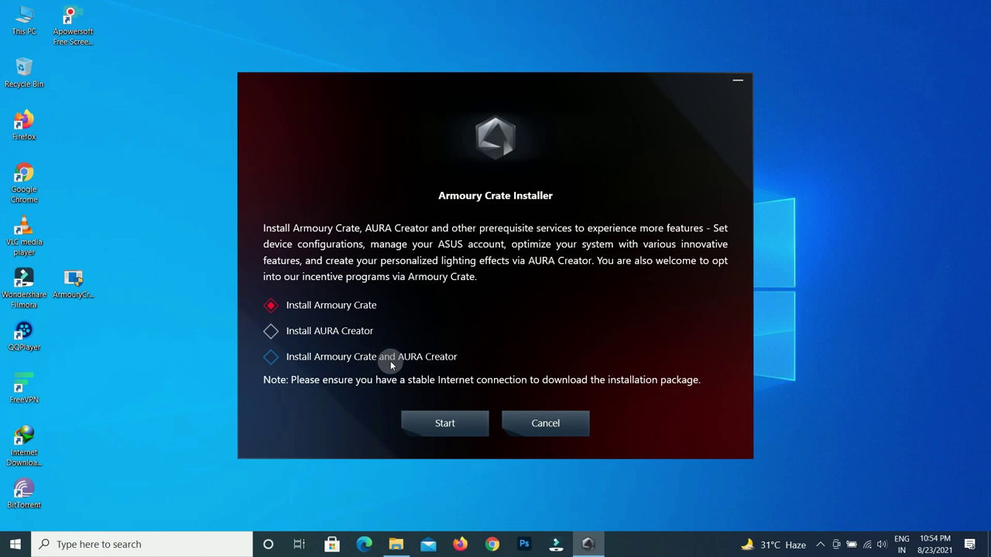
left_click(270, 358)
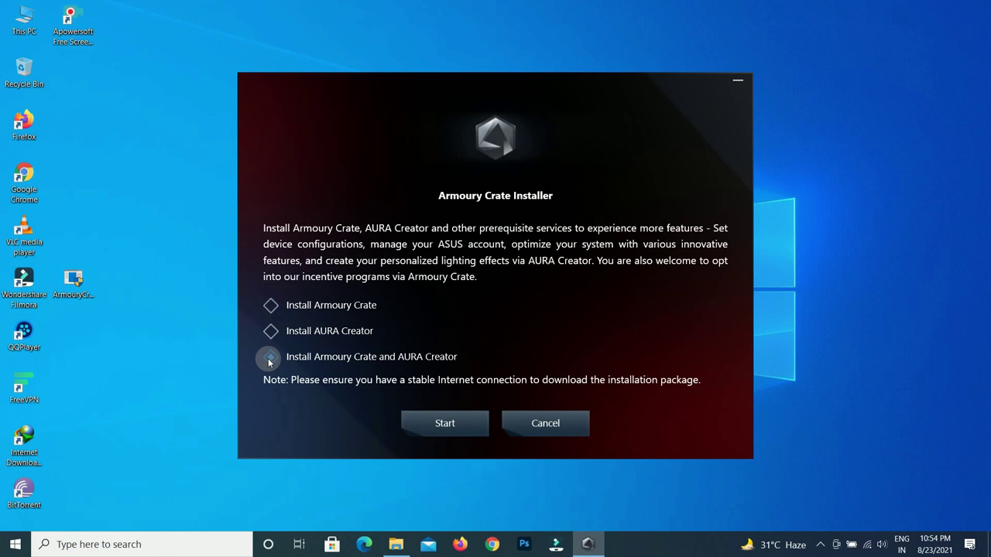
left_click(453, 428)
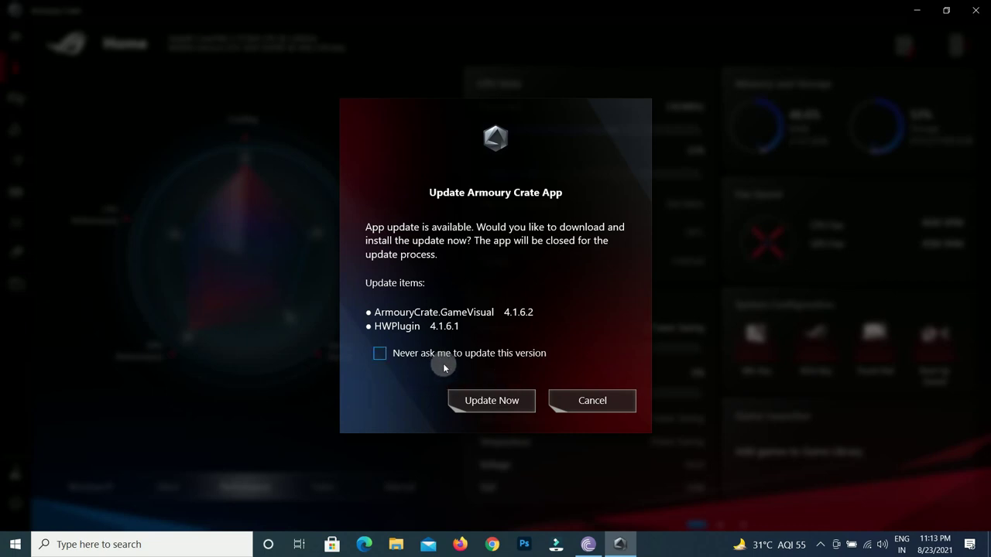
- Install the available Armoury Crate app update with "Never ask me to update this version" ticked, and launch Armoury Crate
left_click(380, 356)
left_click(500, 404)
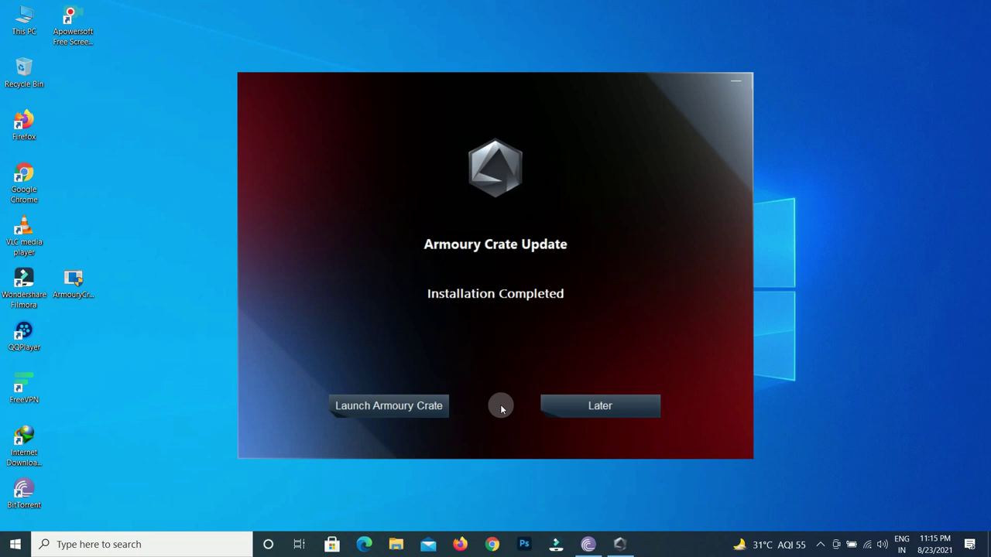
left_click(398, 416)
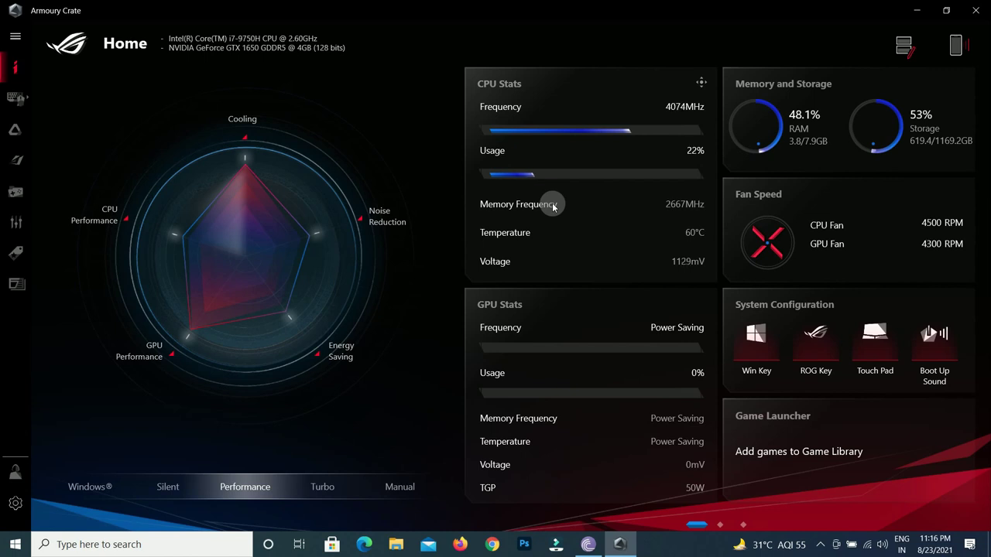
- Close the Armoury Crate window and cycle the laptop's fan operating mode from the desktop through Performance to Silent
left_click(977, 12)
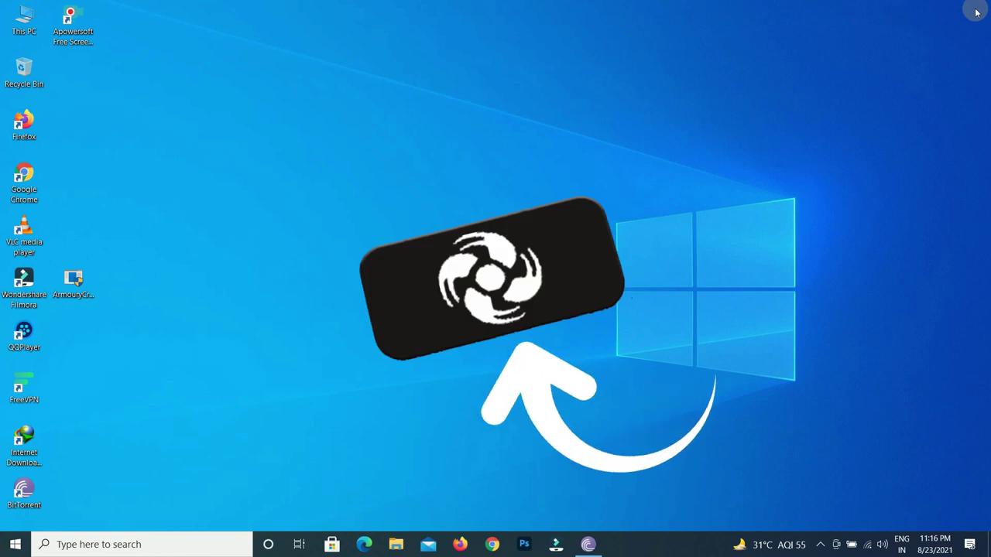
key("F5")
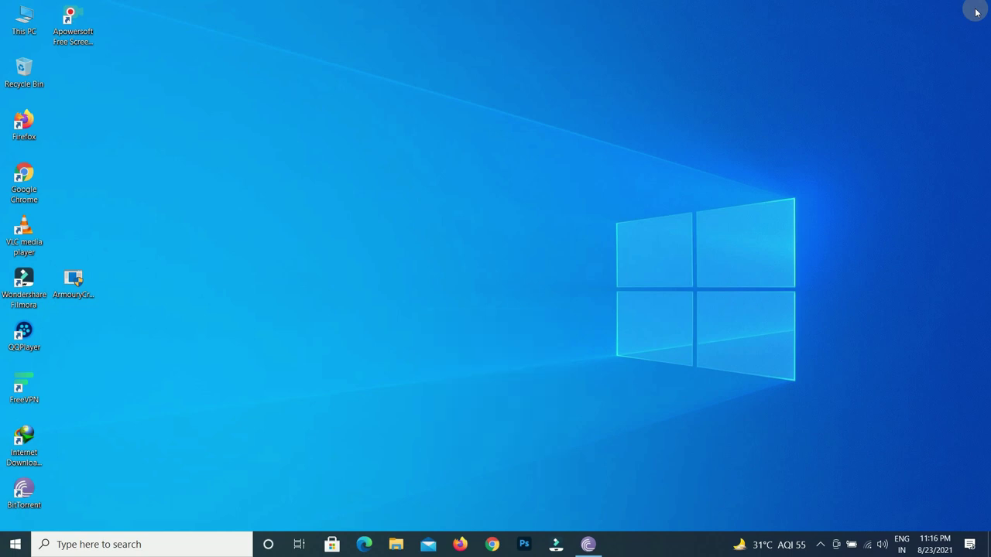
key("F5")
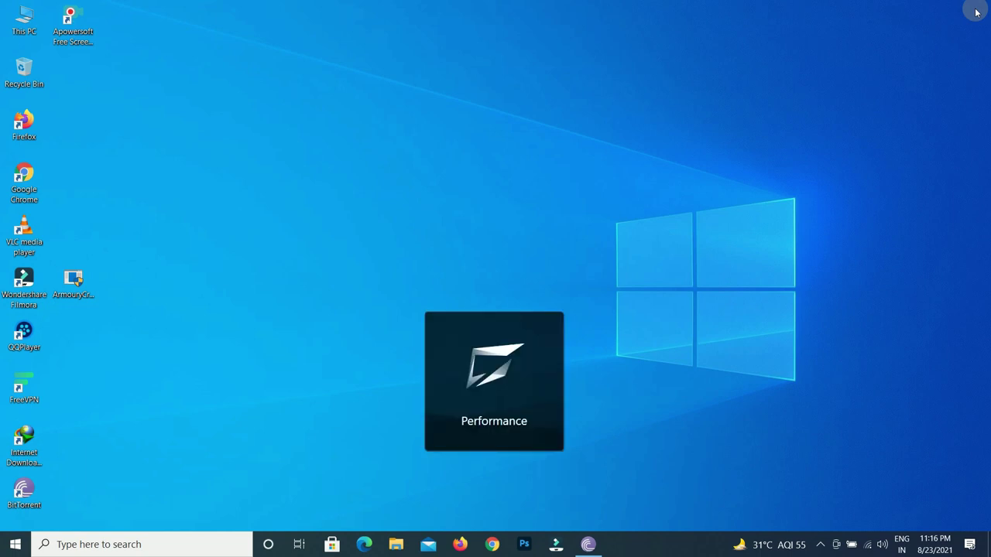
key("F5")
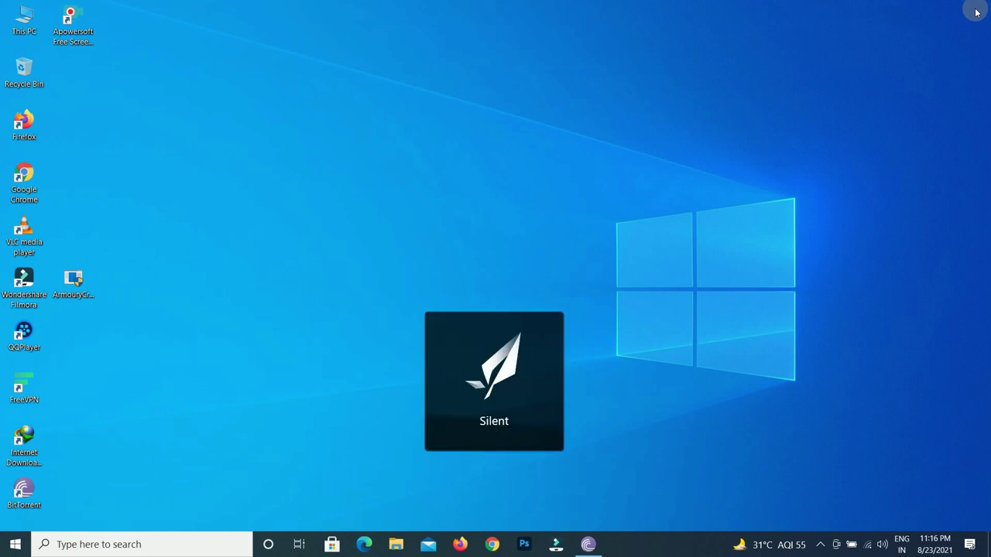